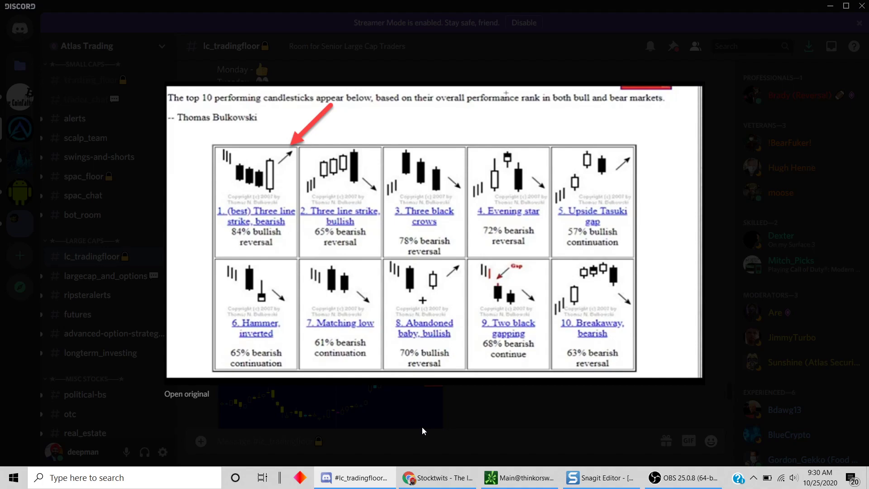
Step: Bring thinkorswim forward and open the AMZN chart's Select Patterns dialog on the Candlestick tab
click(504, 480)
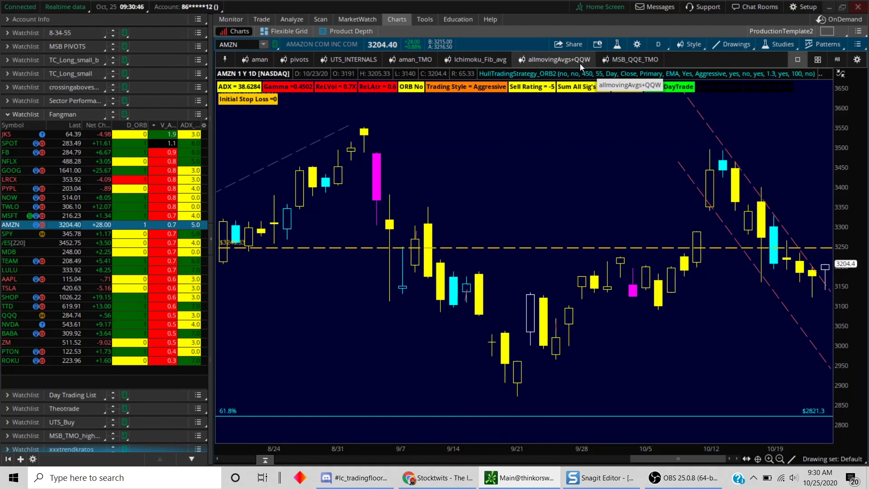
click(825, 45)
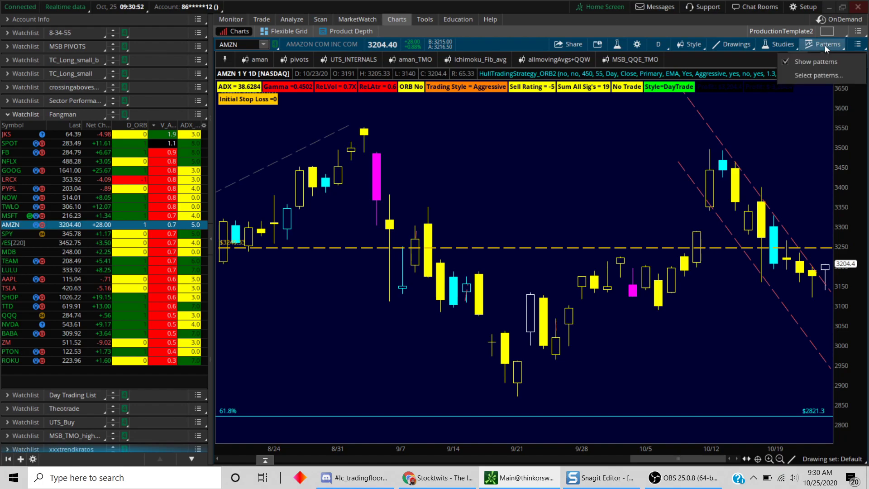
click(813, 77)
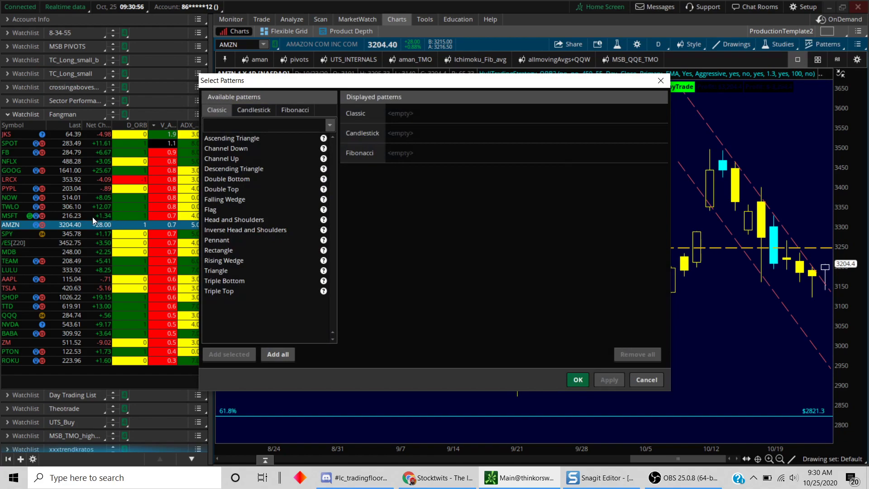
click(251, 113)
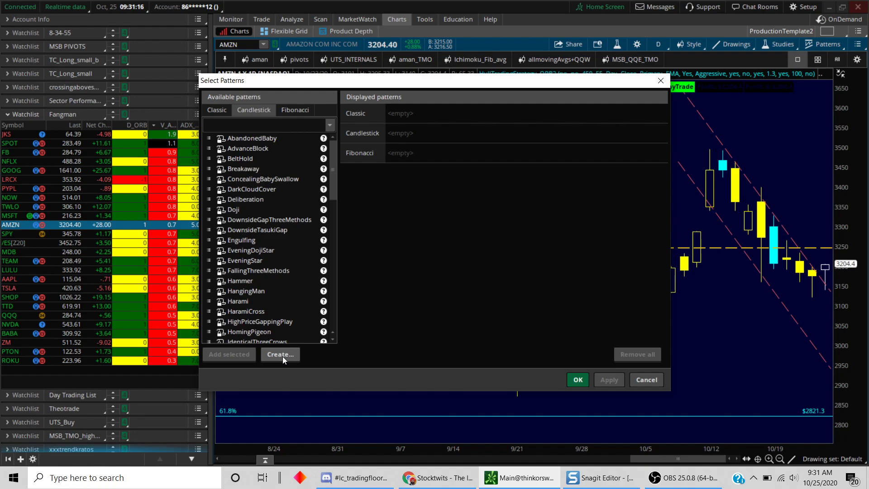
Step: Create NewPattern4 with three Down candles followed by one Up candle
click(271, 357)
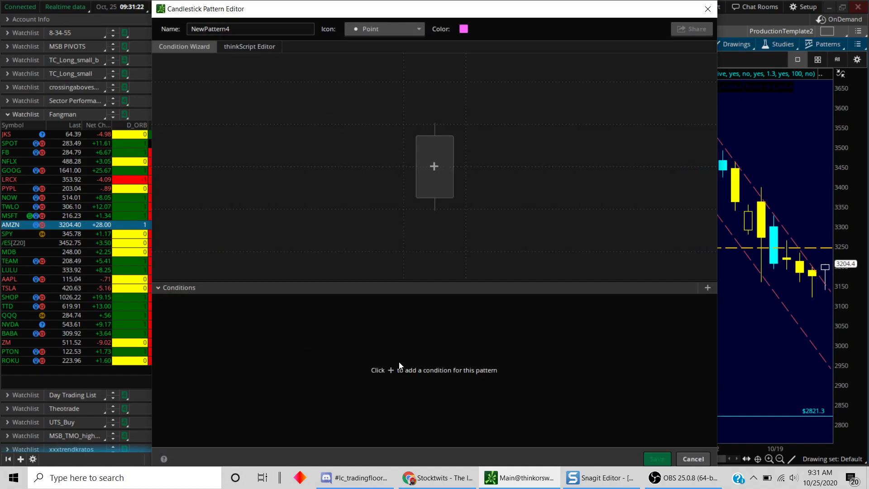
click(434, 166)
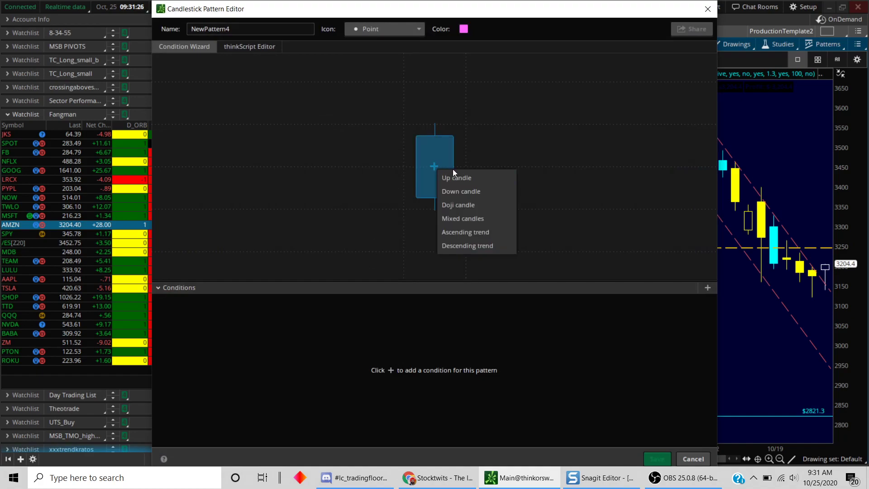
click(460, 191)
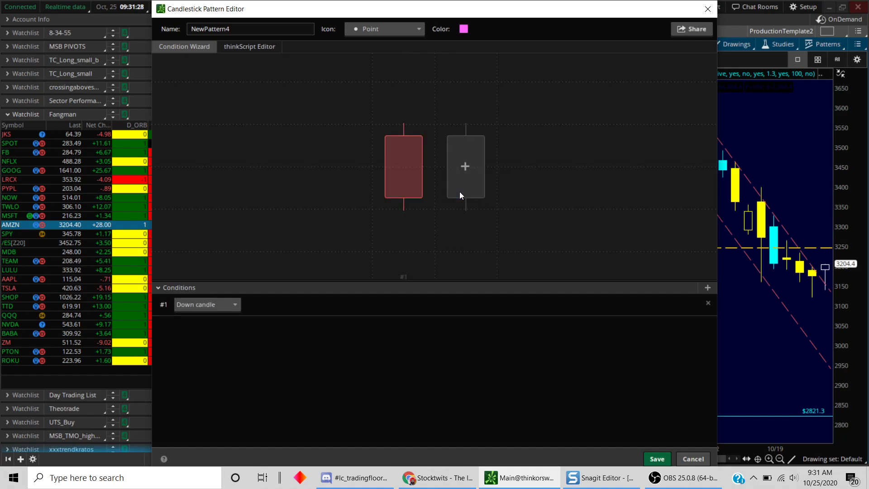
click(467, 168)
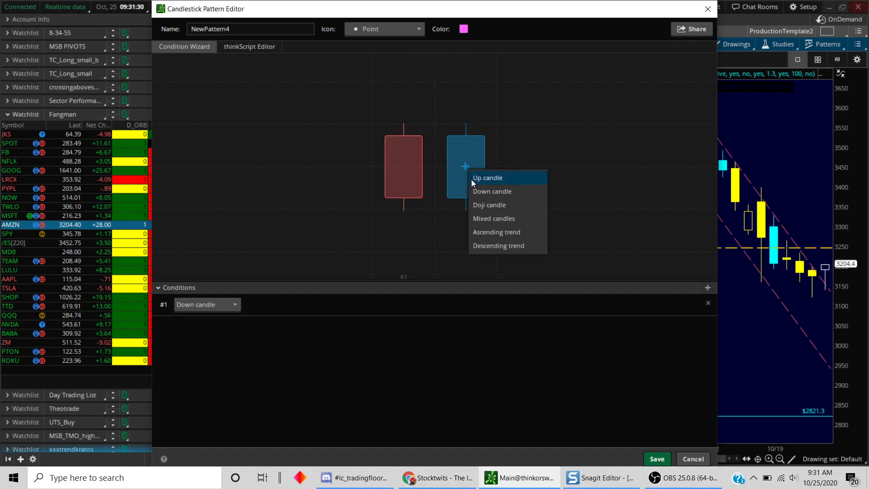
click(477, 192)
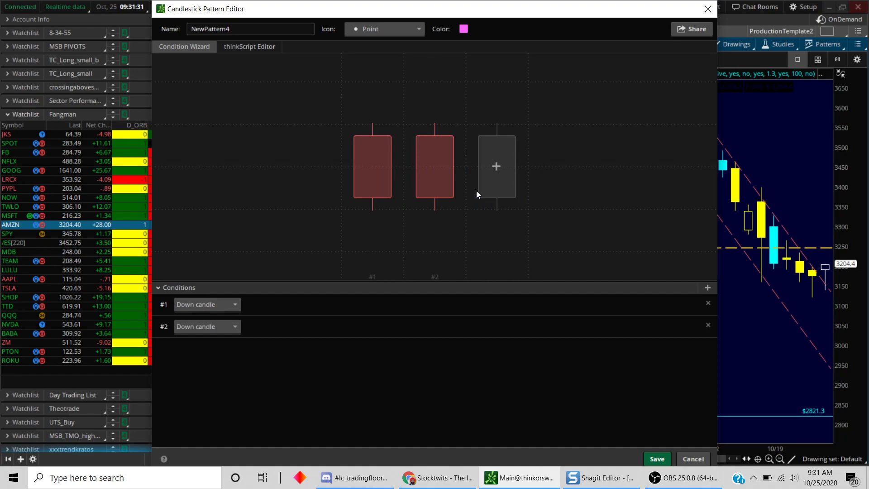
click(496, 168)
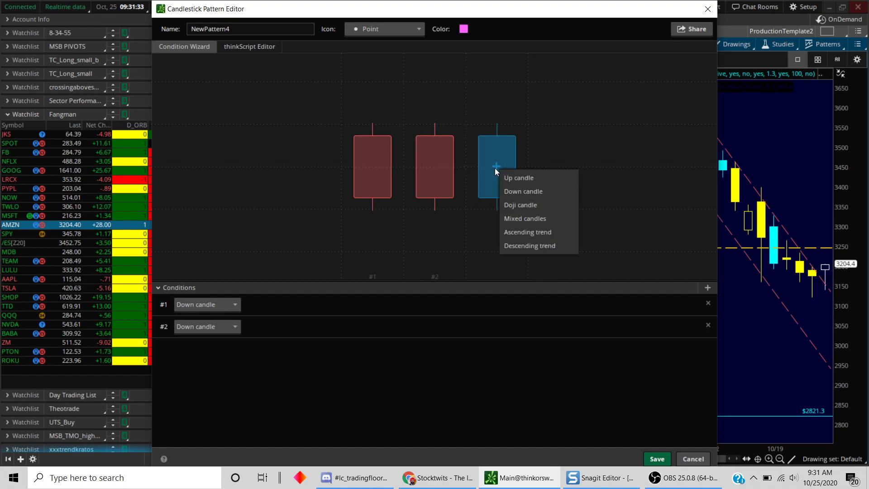
click(508, 192)
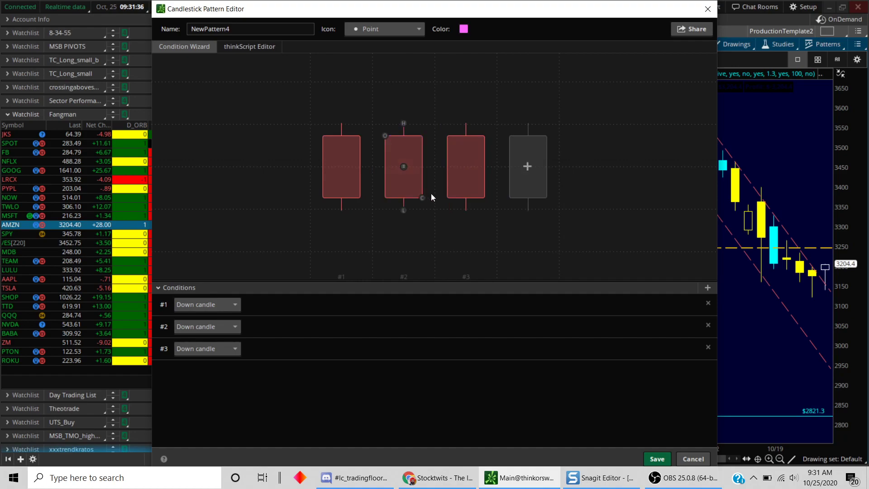
click(526, 167)
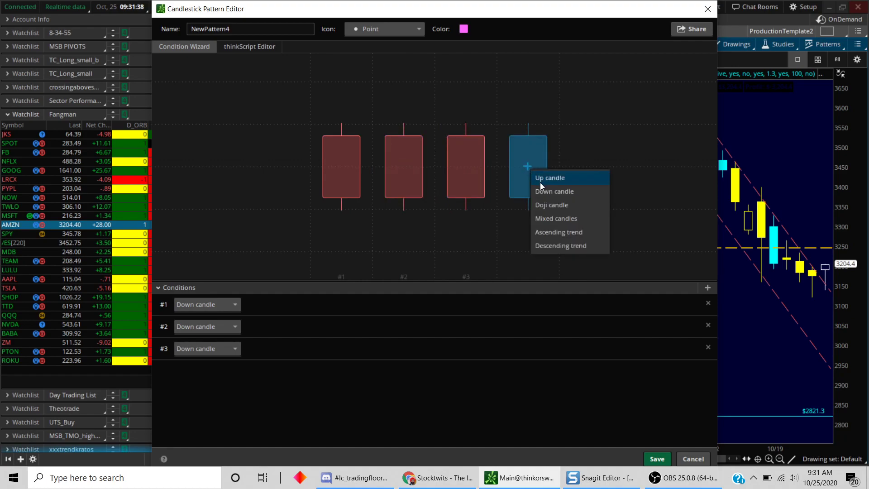
click(540, 177)
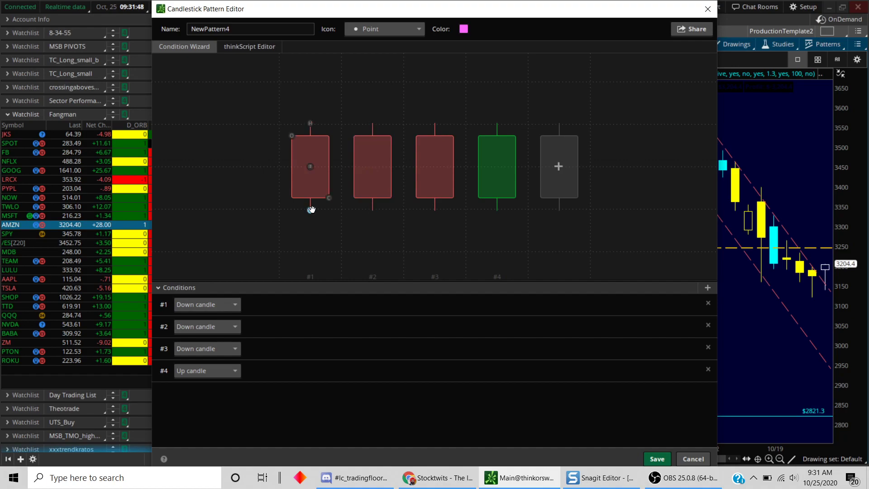
Step: Require falling lows across candles #1–#3 and candle #4 closing above candle #3's high
drag(373, 210, 310, 210)
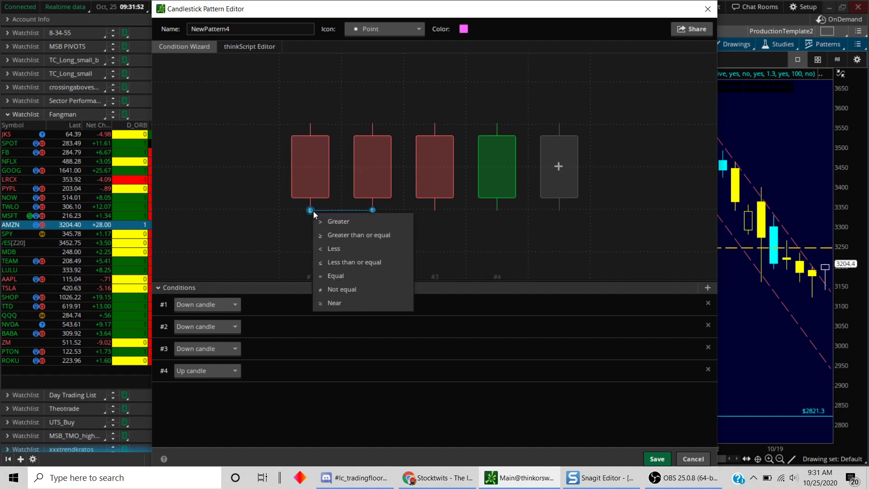
click(349, 249)
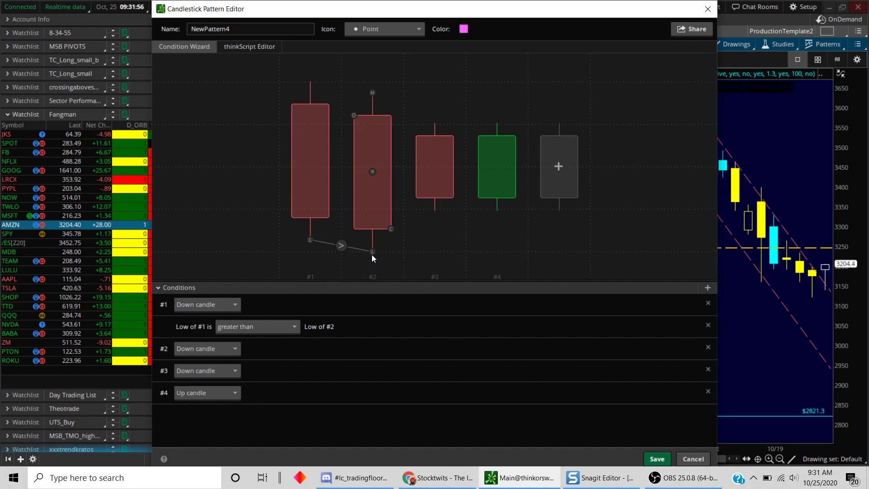
drag(434, 210, 373, 252)
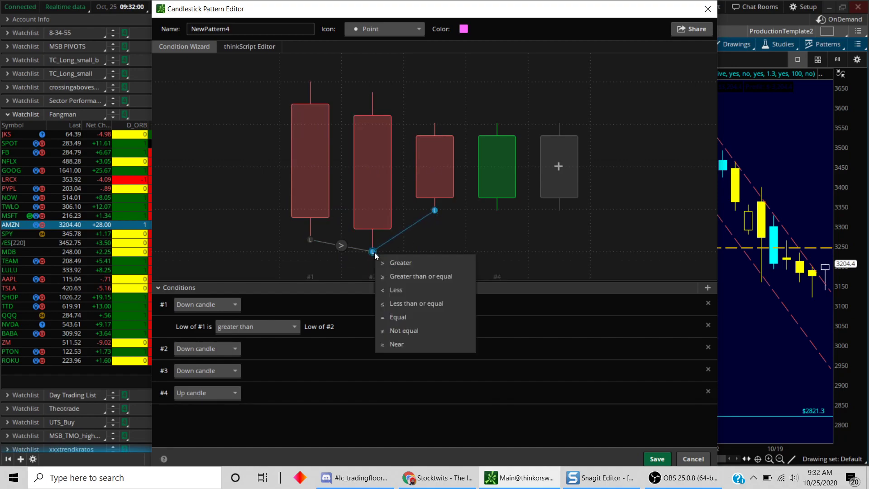
click(415, 290)
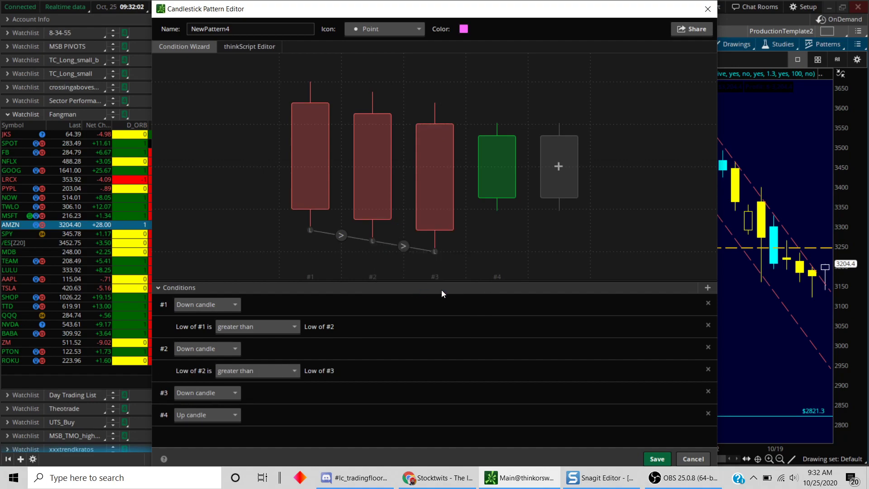
mouse_move(500, 192)
drag(514, 136, 435, 105)
click(475, 116)
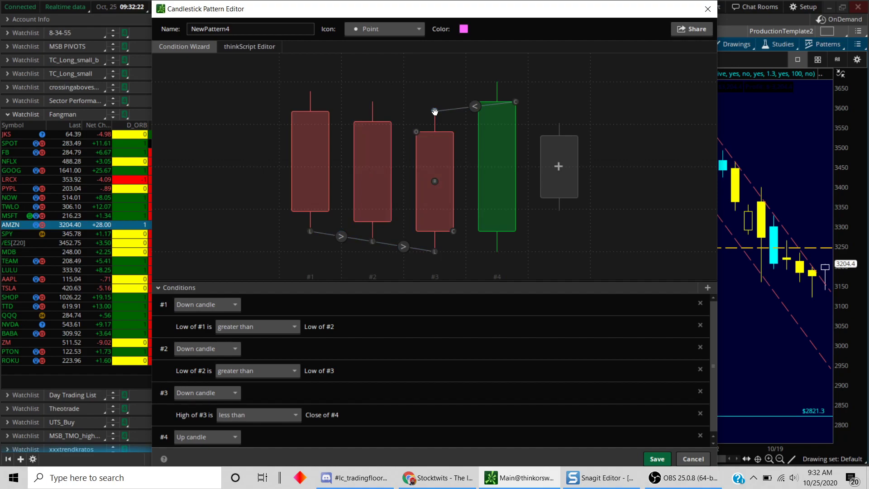
Step: Copy the pattern's generated thinkScript code, then close the pattern editor and Select Patterns dialog
click(249, 46)
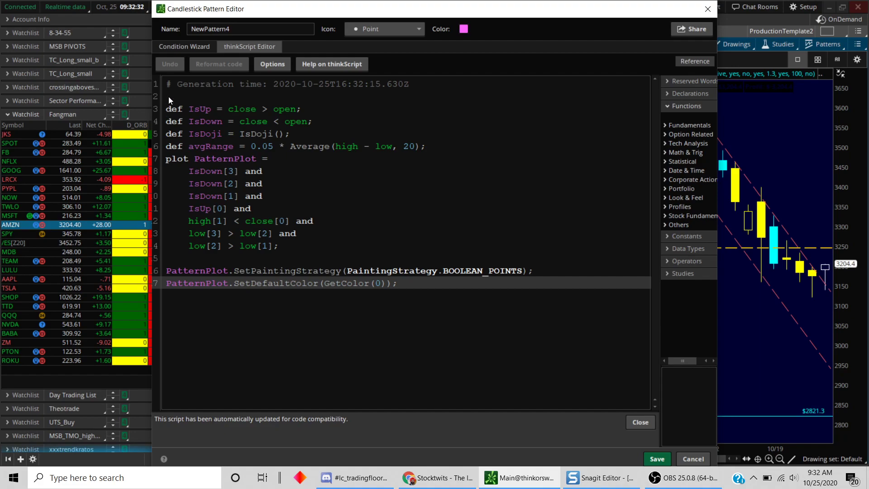
drag(162, 108, 401, 244)
key(ctrl+c)
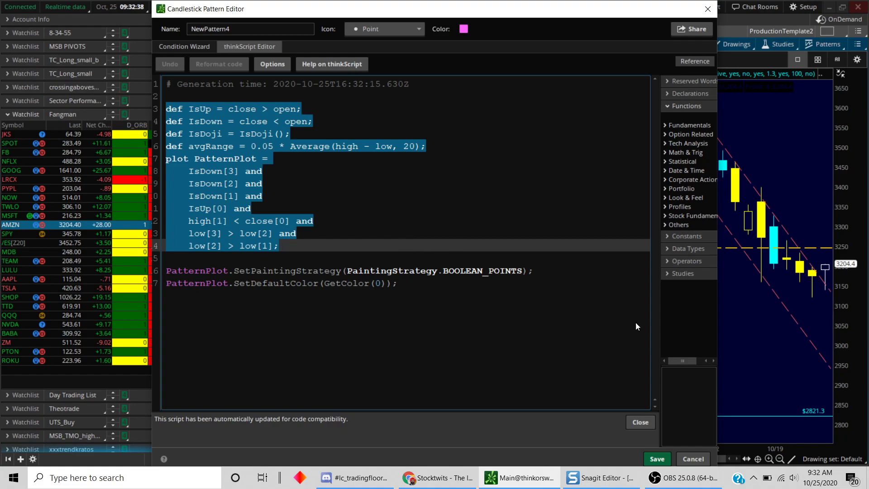
click(640, 421)
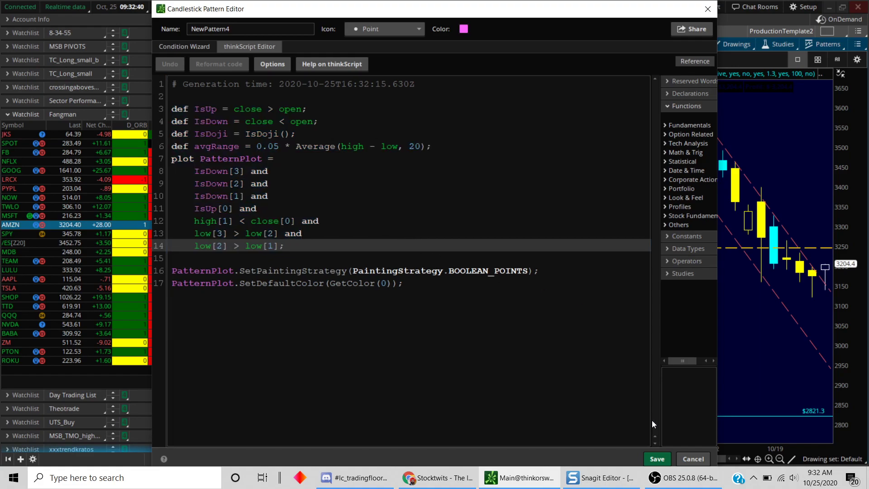
click(694, 459)
click(647, 385)
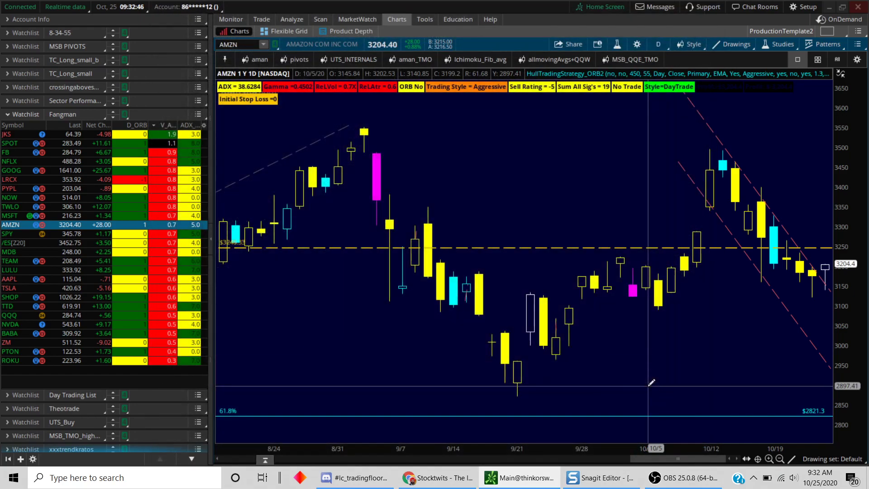
Step: In Stock Hacker, add a study filter whose script is the pasted candlestick-pattern code
click(321, 19)
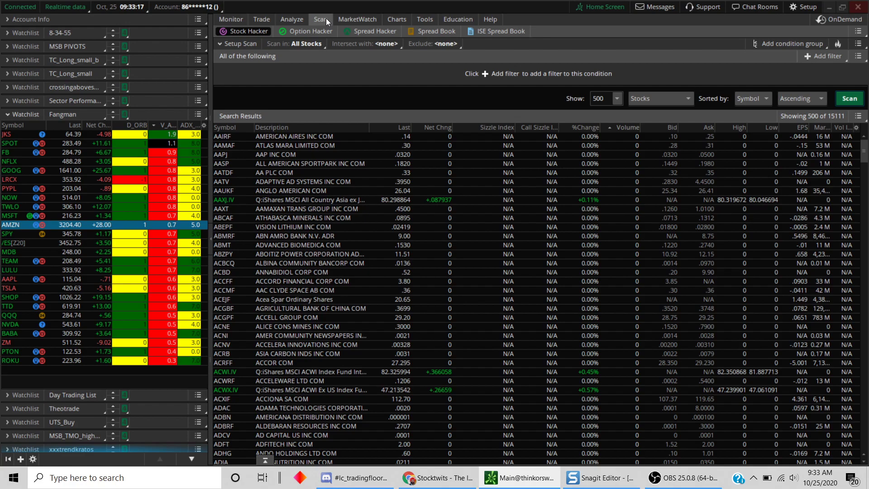
click(819, 56)
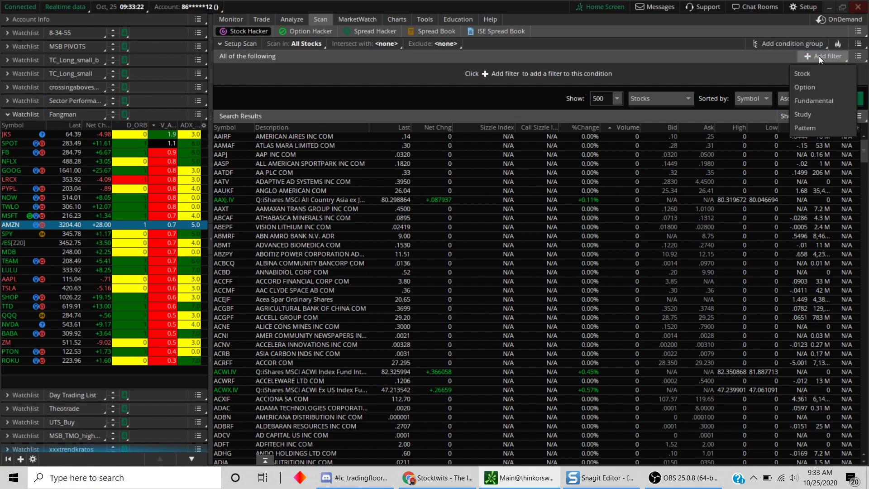
click(817, 113)
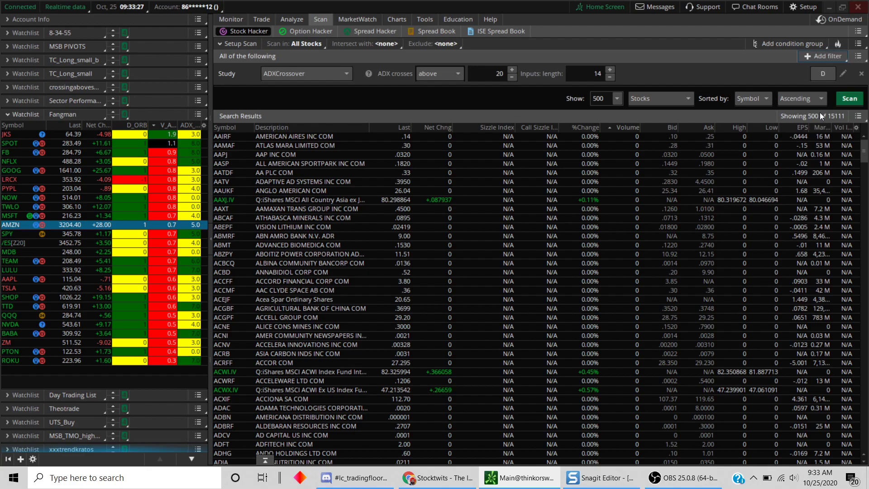
click(844, 74)
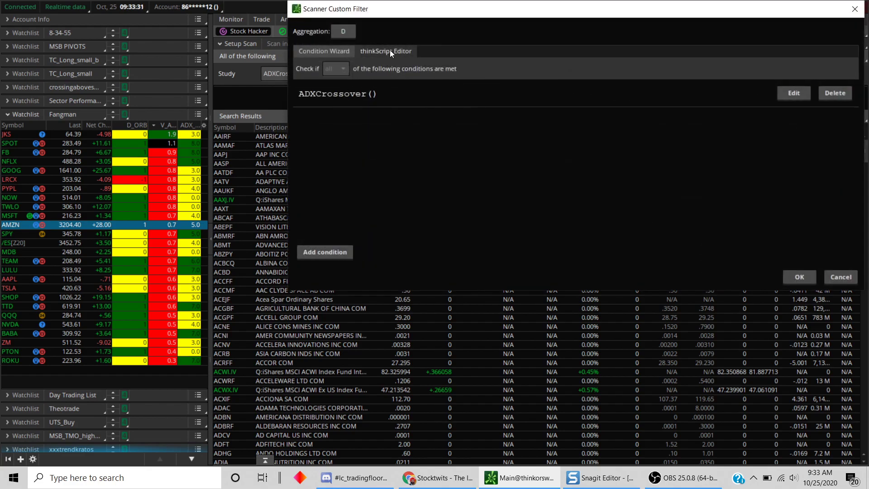
click(390, 51)
key(ctrl+a)
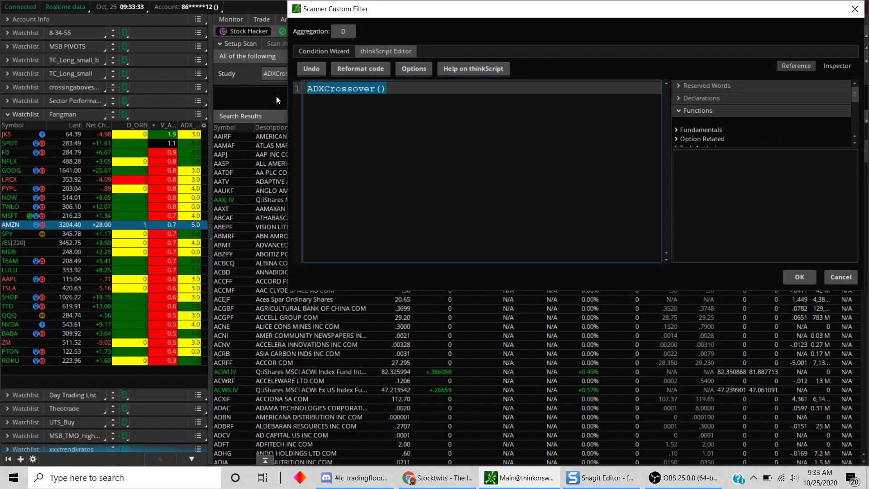
key(ctrl+v)
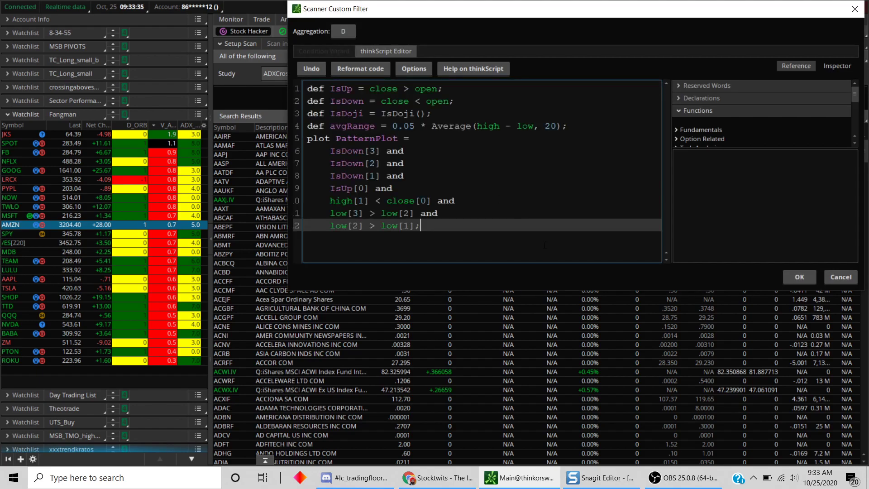
click(798, 277)
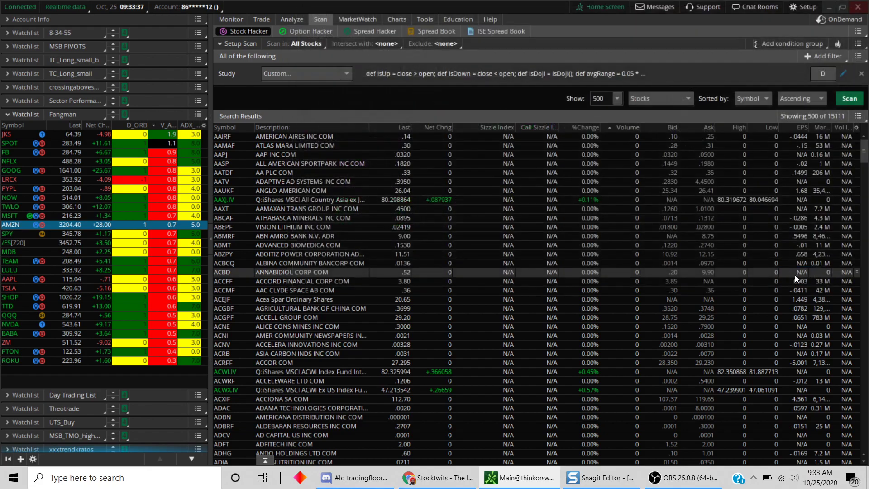
Step: Add a second study filter, ADXCrossover above 20 with length 14
click(826, 56)
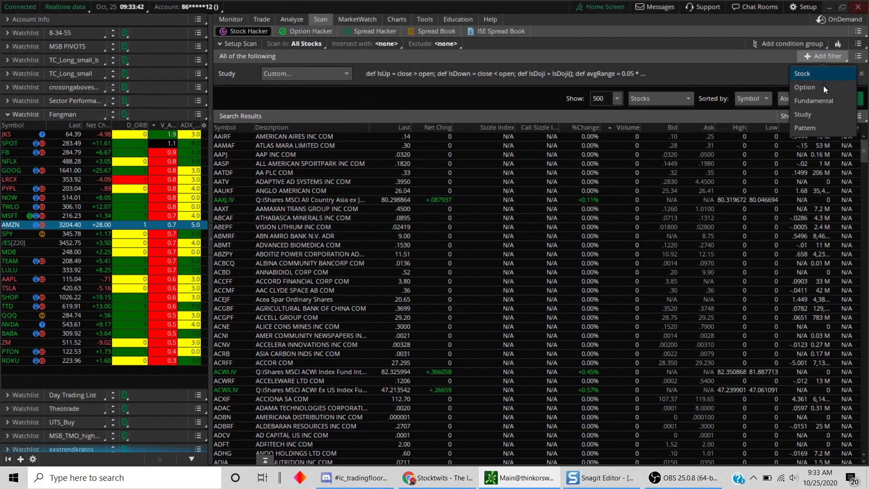
click(815, 114)
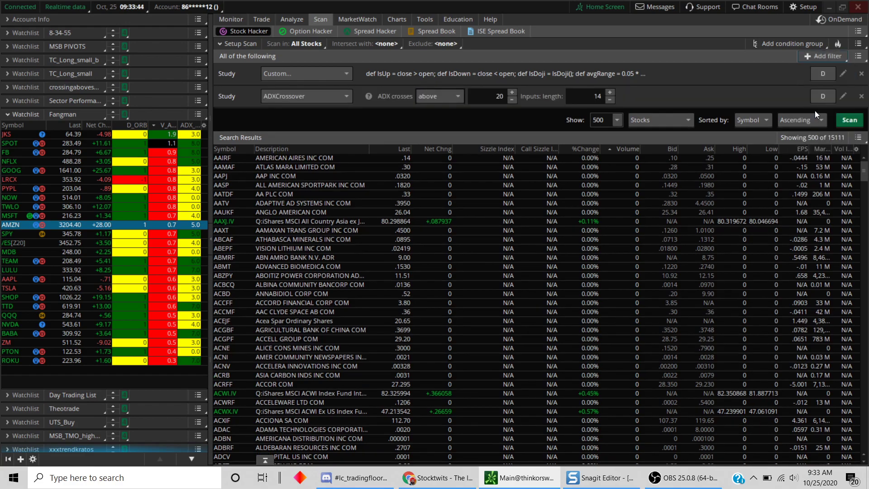
click(825, 56)
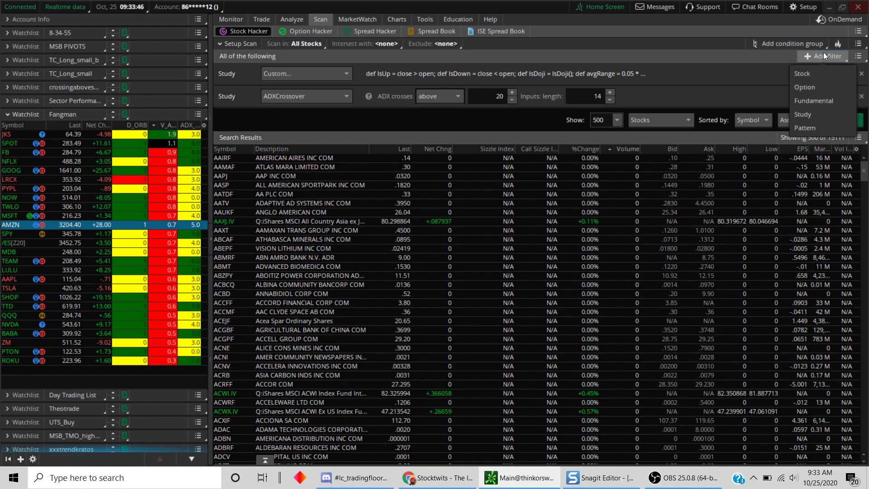
Step: Add a third study filter and set the second one to average(volume,30) > 500000
click(811, 114)
click(841, 96)
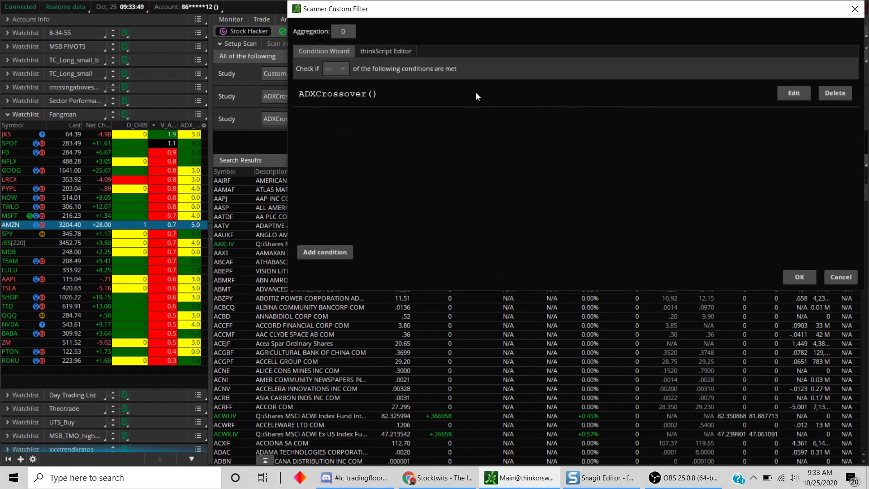
click(391, 53)
key(ctrl+a)
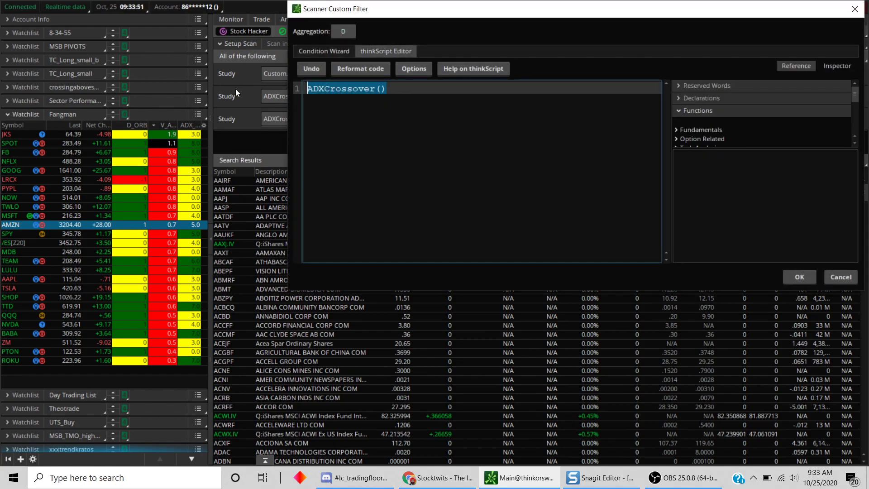
text(aver)
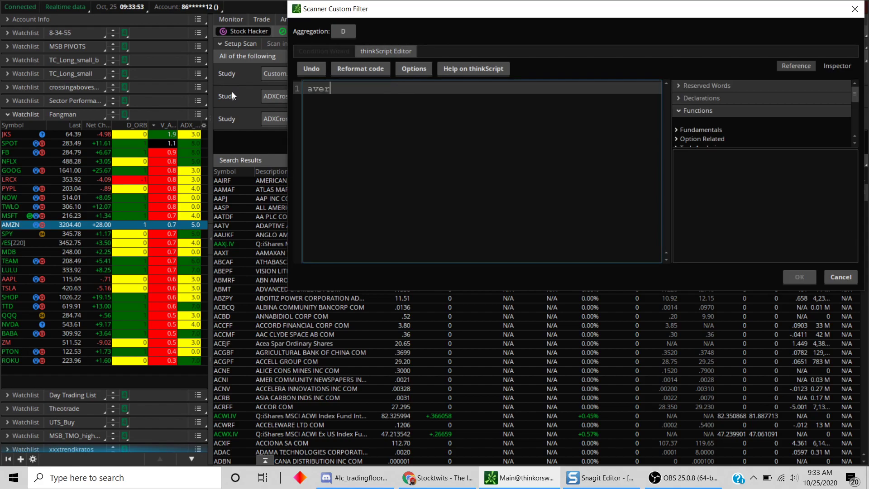
text(age(volume,30).)
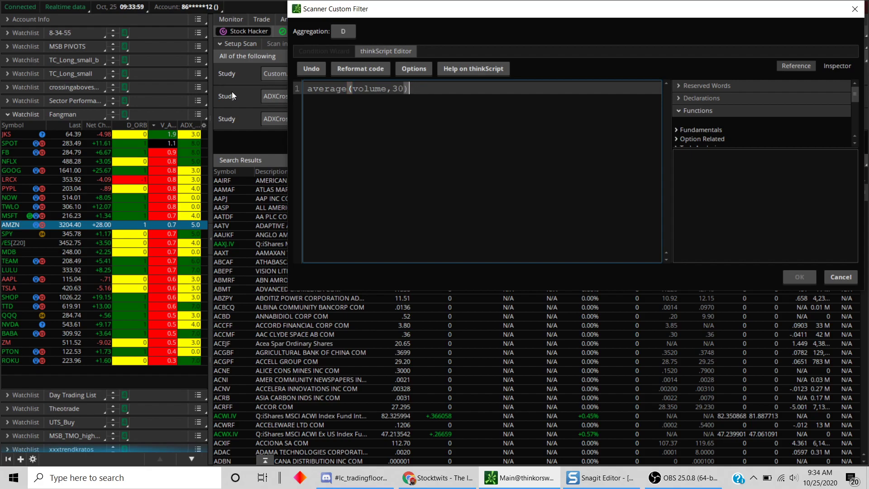
text(> 500000)
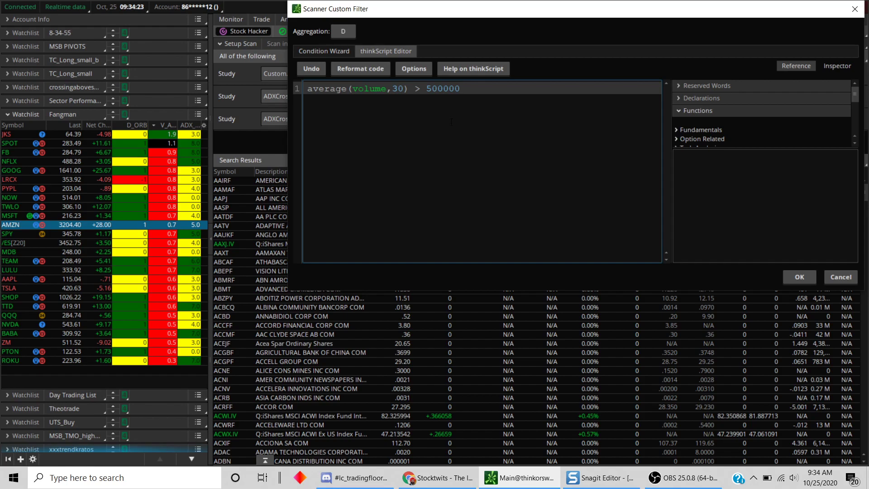
click(800, 273)
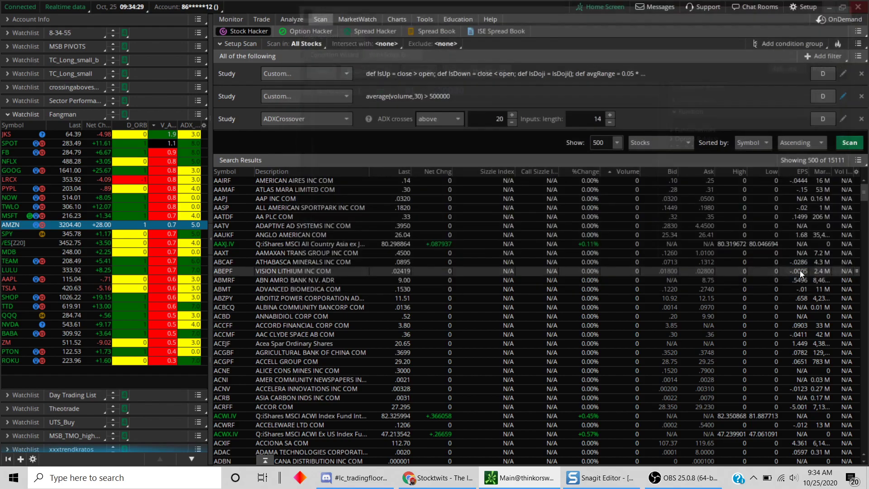
Step: Replace the third filter's ADXCrossover() code with atr() > 4
click(844, 120)
click(382, 52)
drag(387, 88, 270, 83)
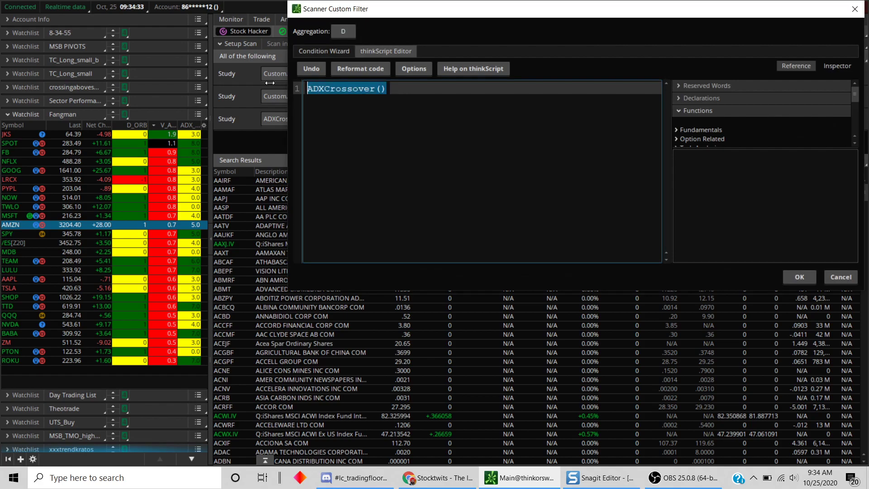
text(atr)
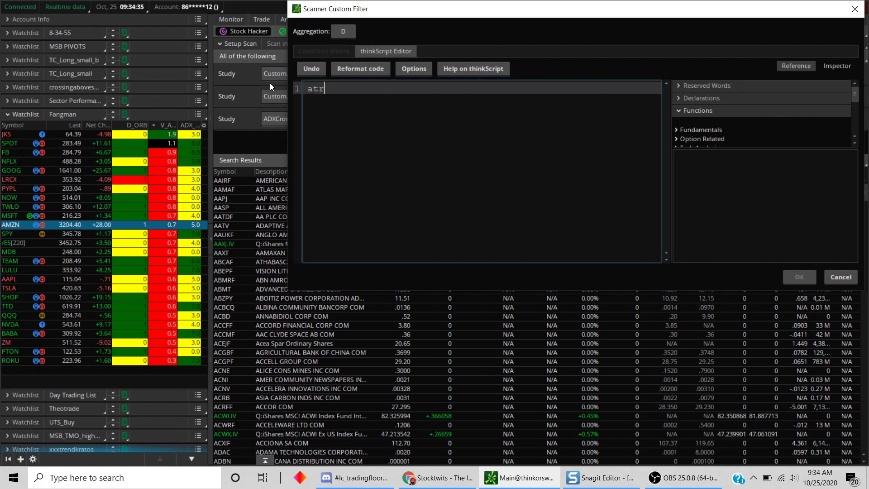
text(() > 4)
click(798, 279)
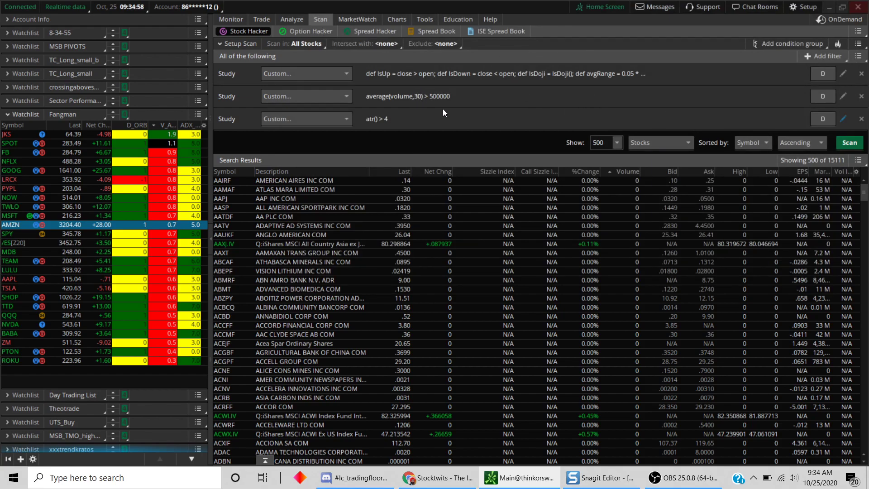
Step: Run the scan, change the ATR filter to atr() > 3, rerun for 7 results, and collapse Fangman
click(856, 146)
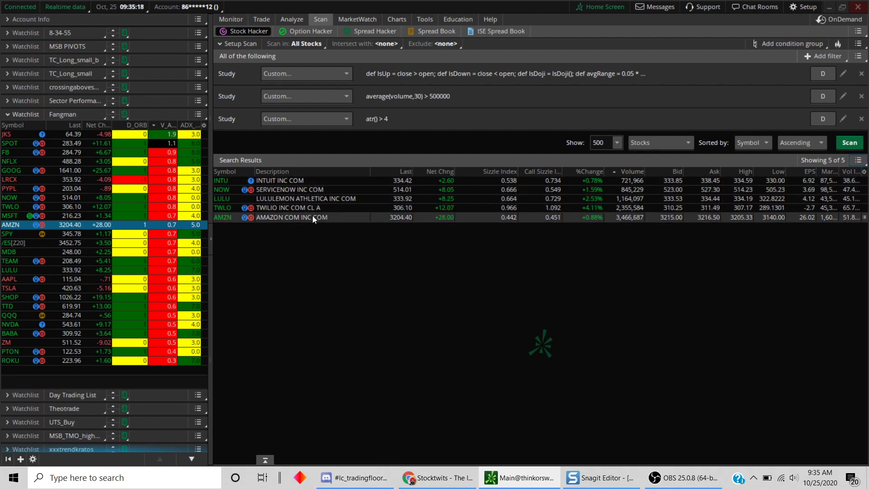
click(842, 117)
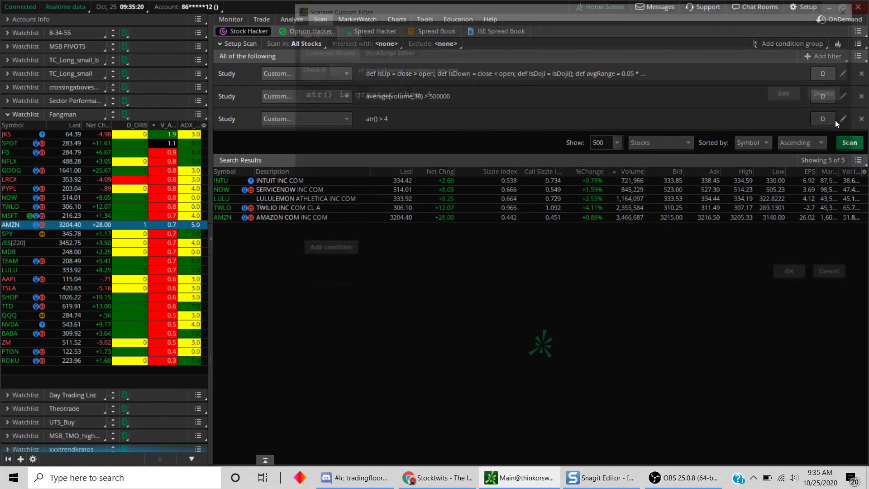
click(387, 53)
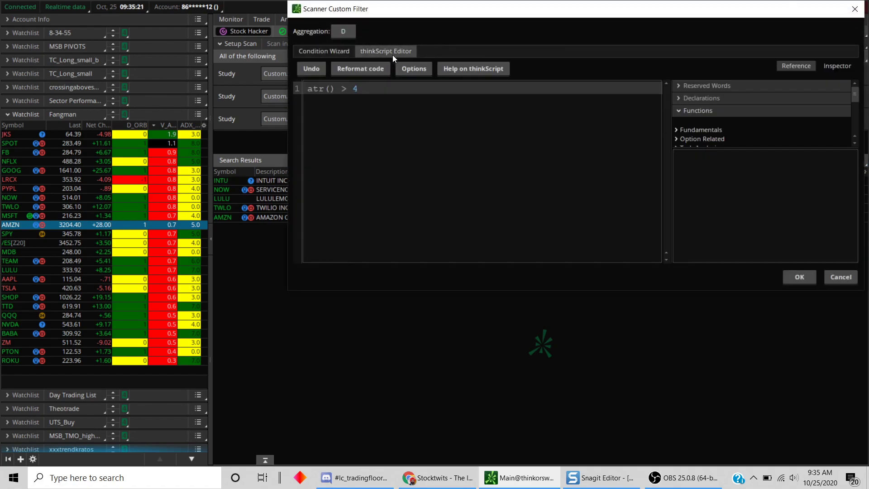
click(376, 82)
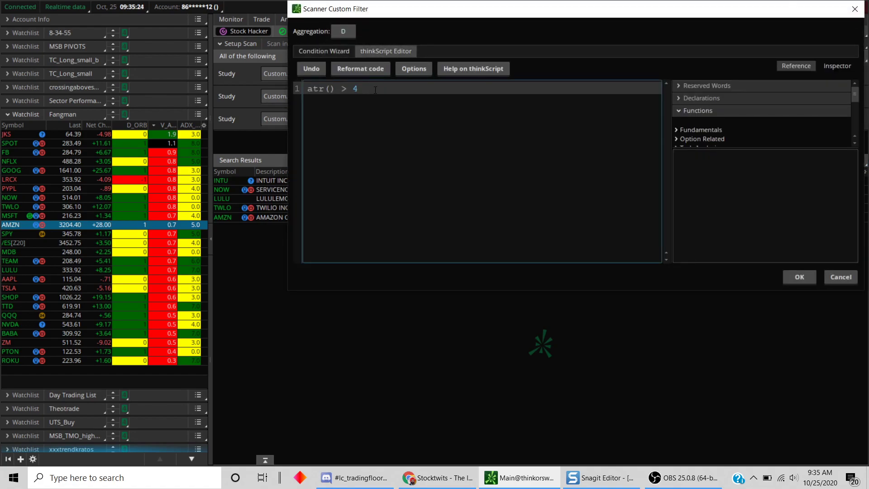
key(BackSpace)
text(3)
click(801, 276)
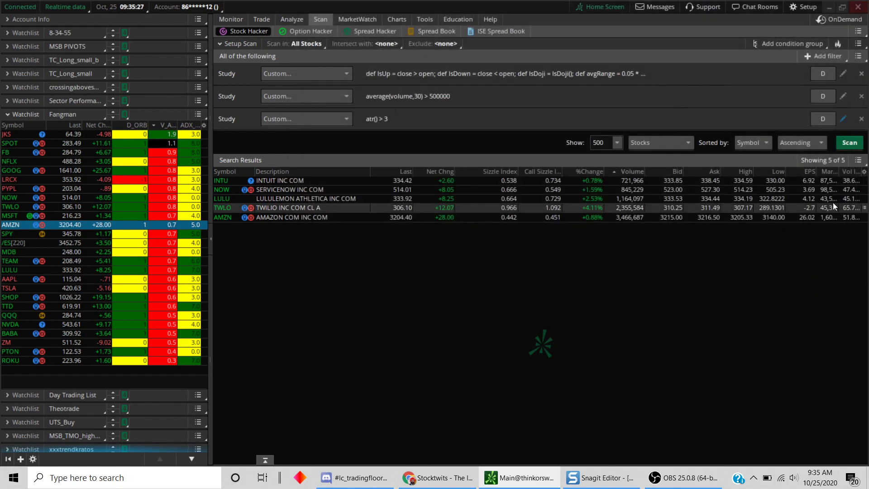
click(849, 143)
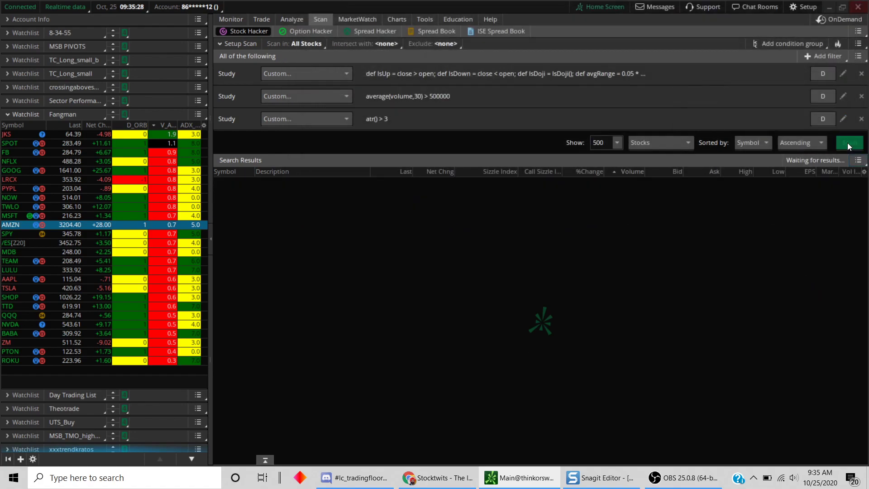
click(12, 117)
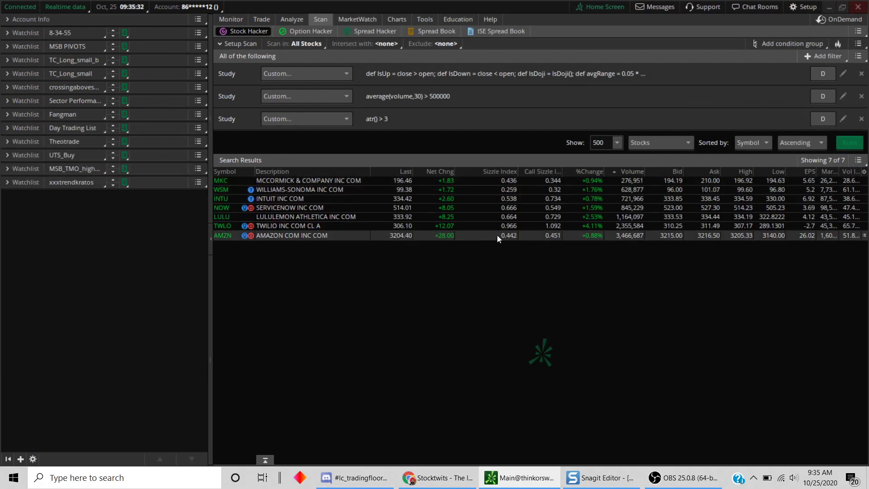
Step: Save the scan query under the name xxx_atlast
click(858, 160)
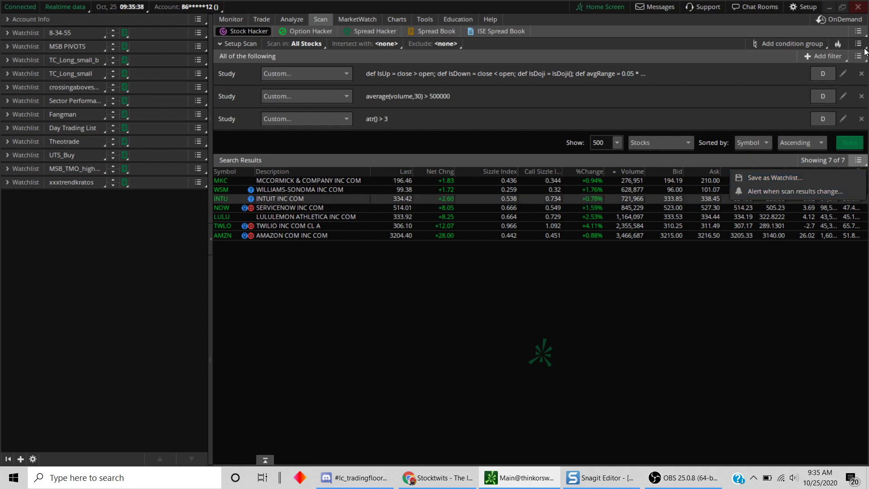
click(858, 32)
click(859, 31)
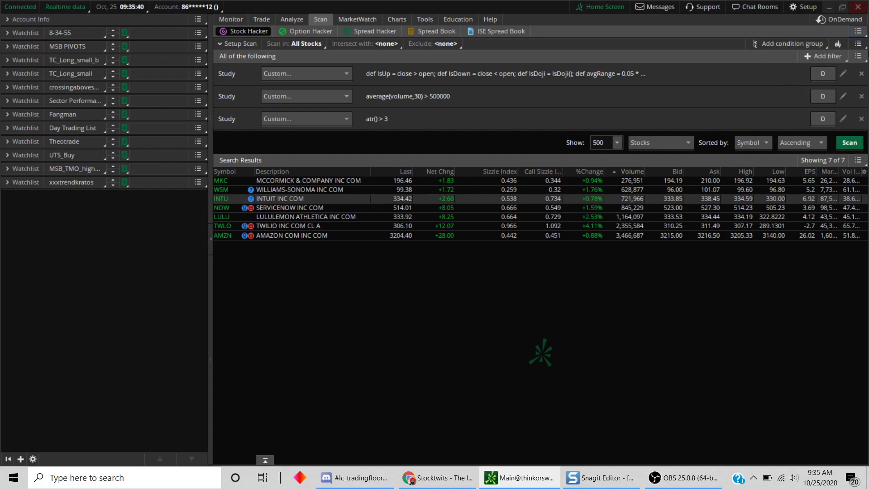
click(859, 55)
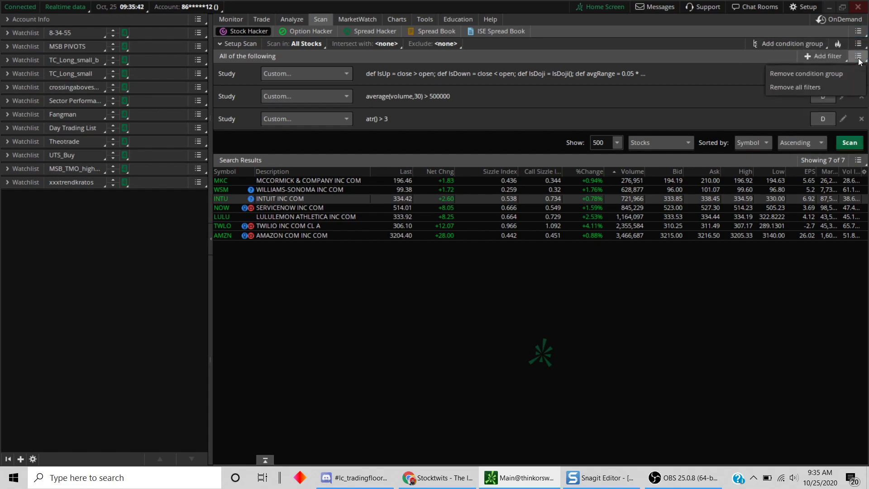
click(859, 33)
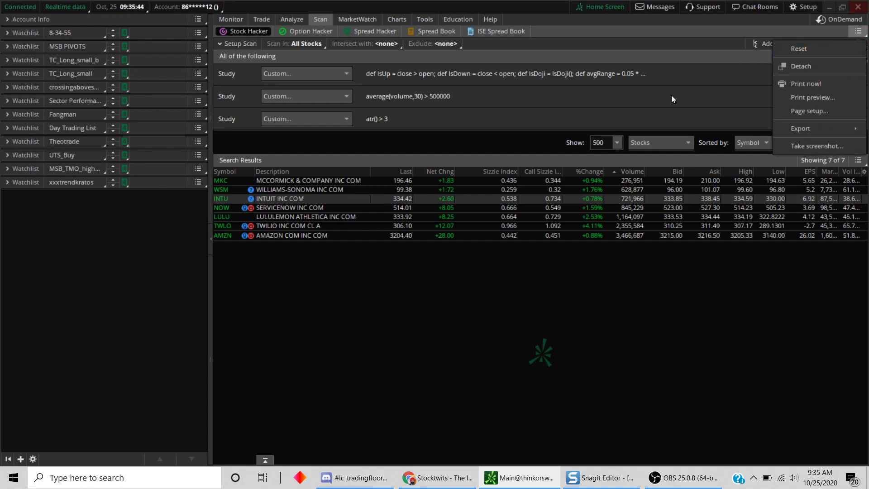
click(724, 89)
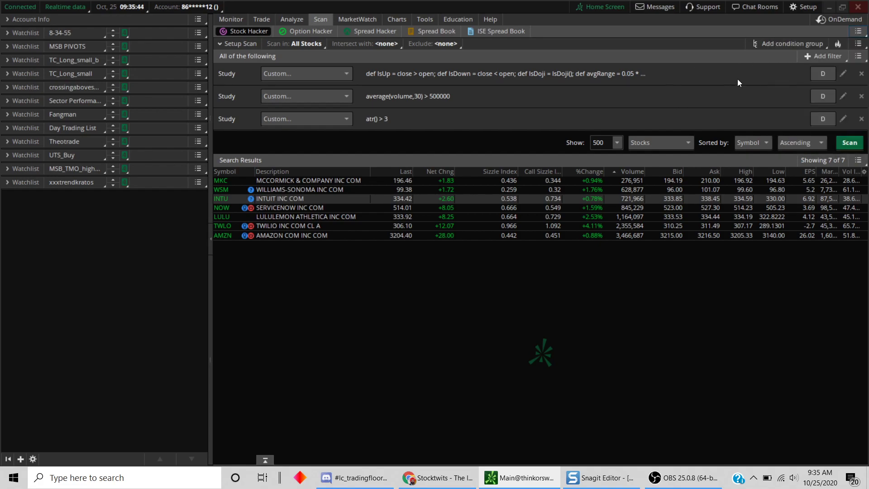
click(858, 43)
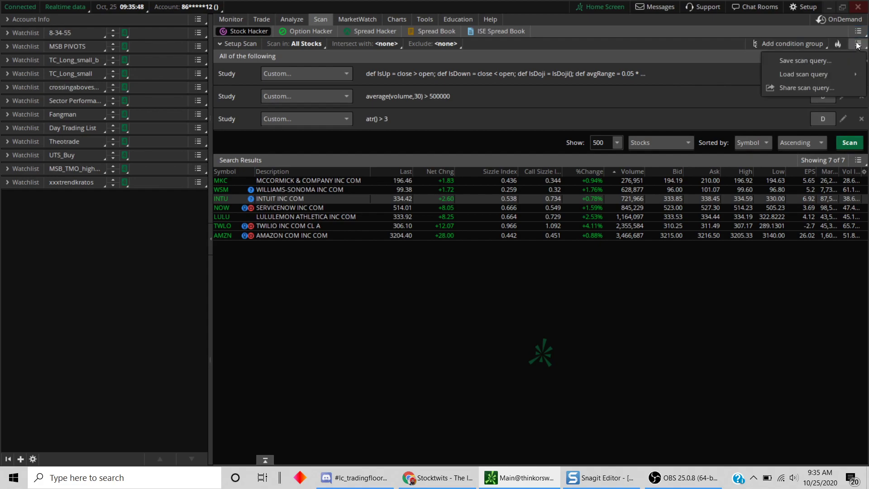
click(815, 61)
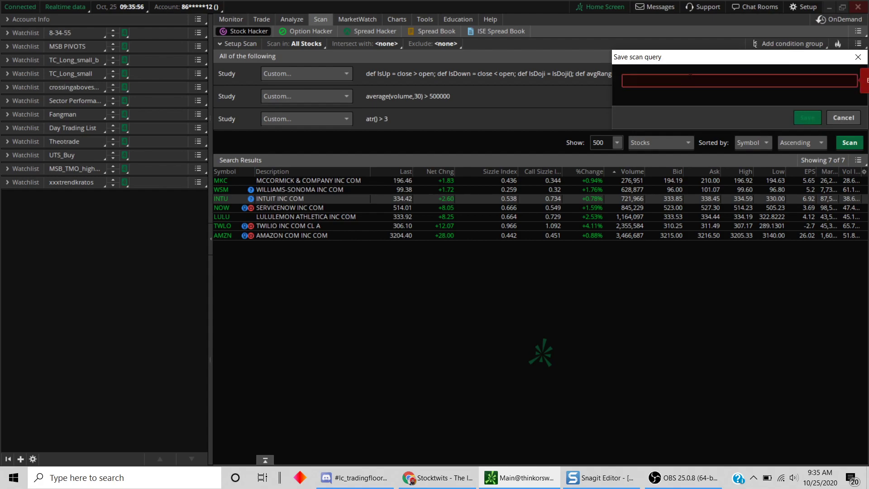
text(xxx)
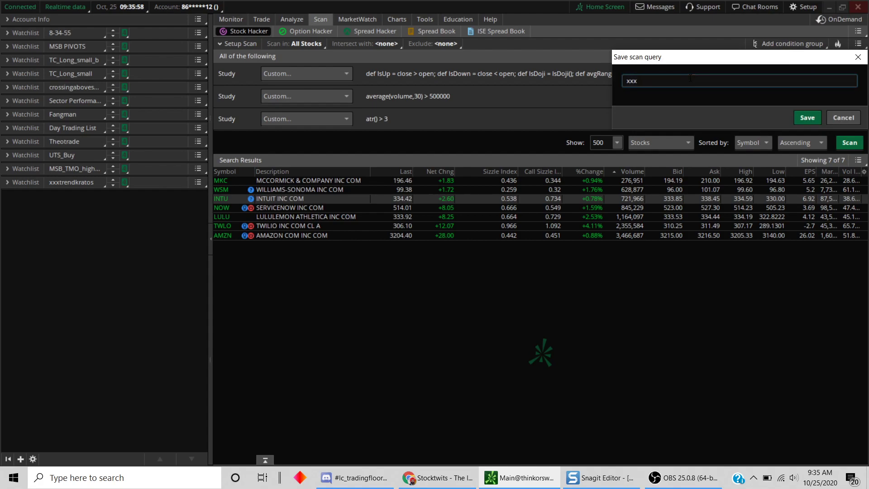
text(_atlast)
click(810, 120)
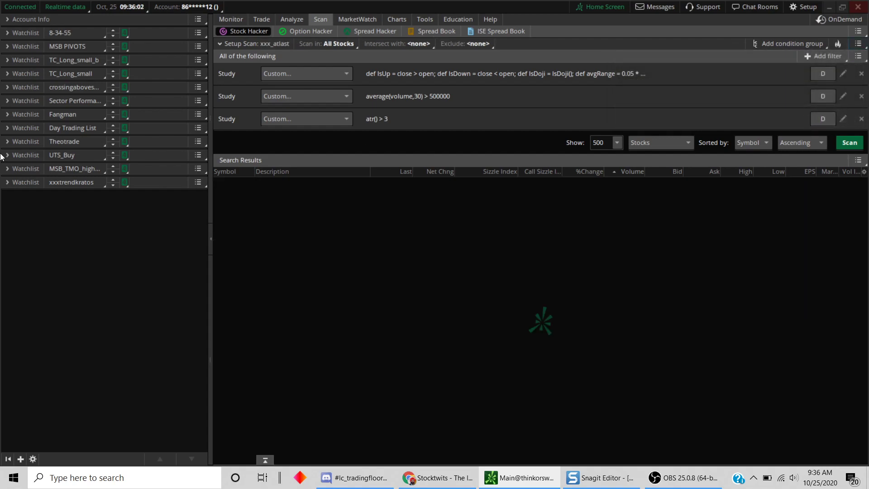
Step: Load the saved xxx_atlast scan into the xxxtrendkratos watchlist
click(14, 182)
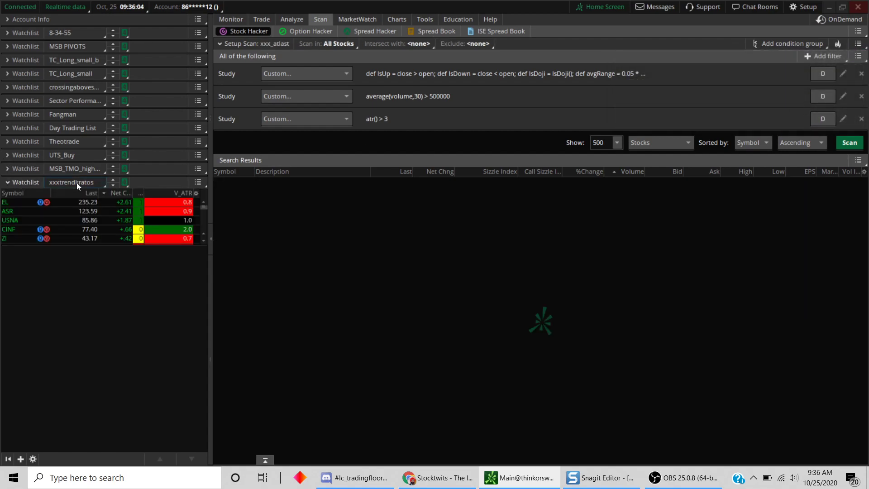
click(77, 183)
mouse_move(106, 154)
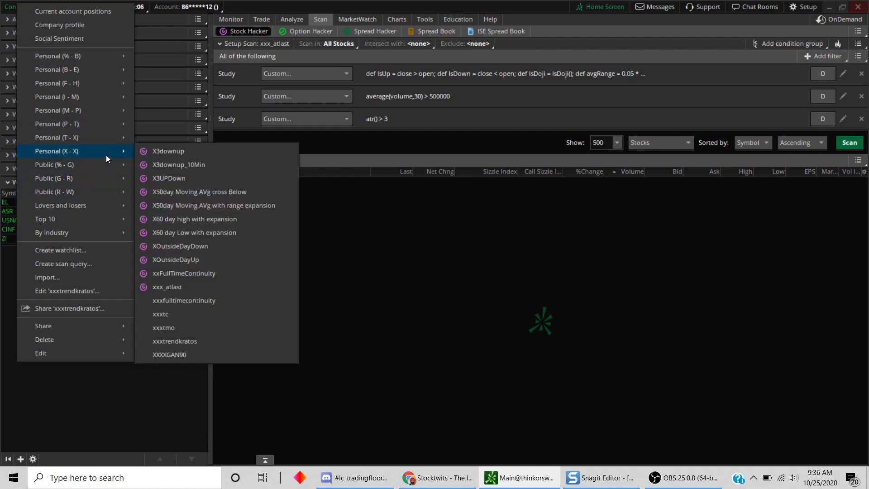
click(167, 285)
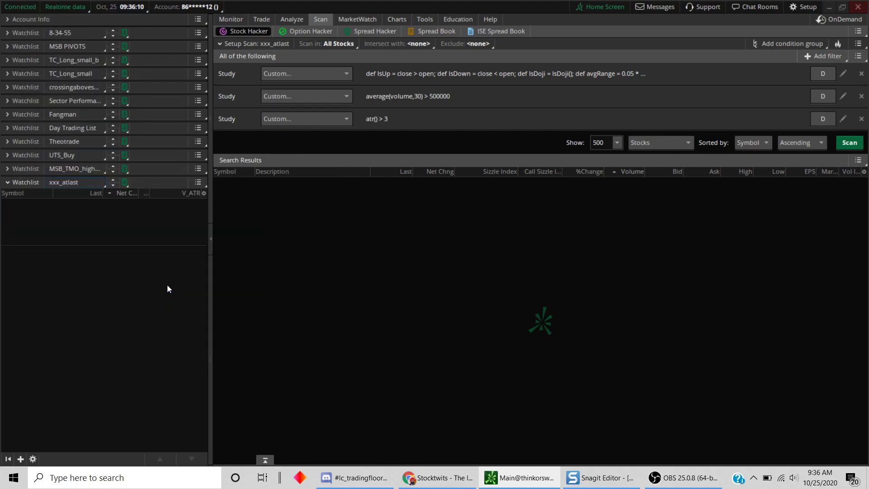
Step: On the Charts page, enlarge the watchlist and chart AMZN, TWLO, then LULU
click(396, 20)
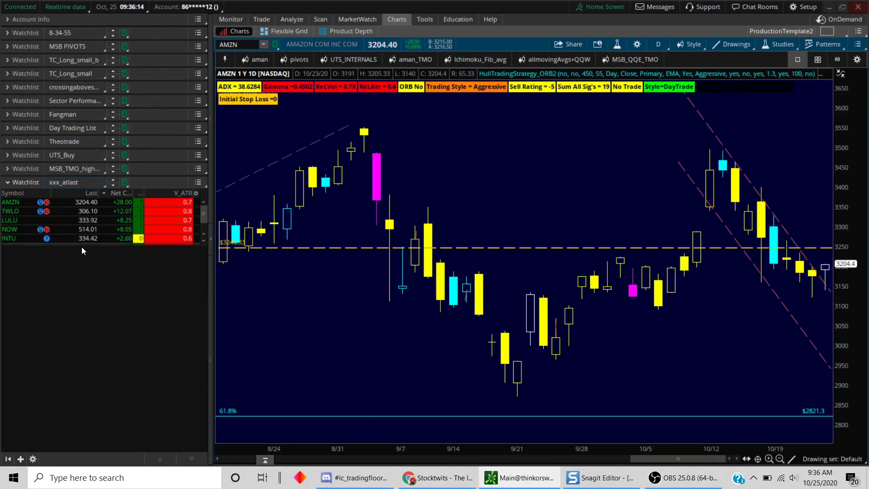
drag(82, 243, 85, 322)
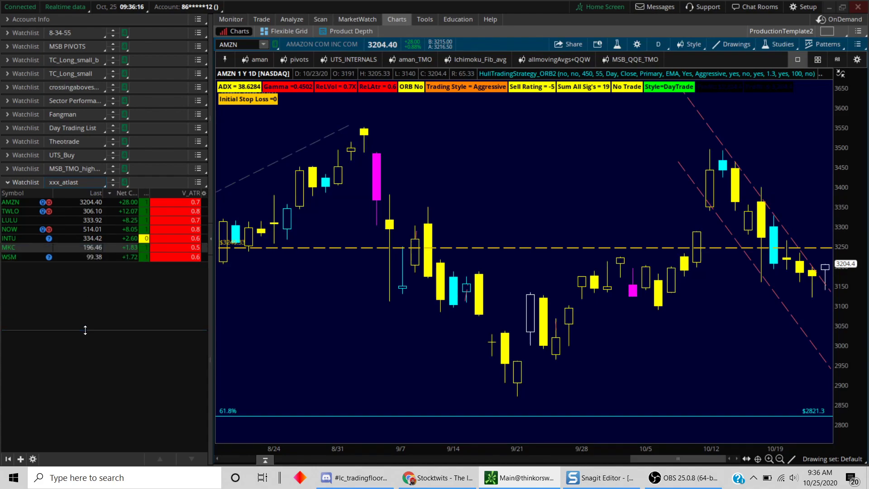
click(70, 200)
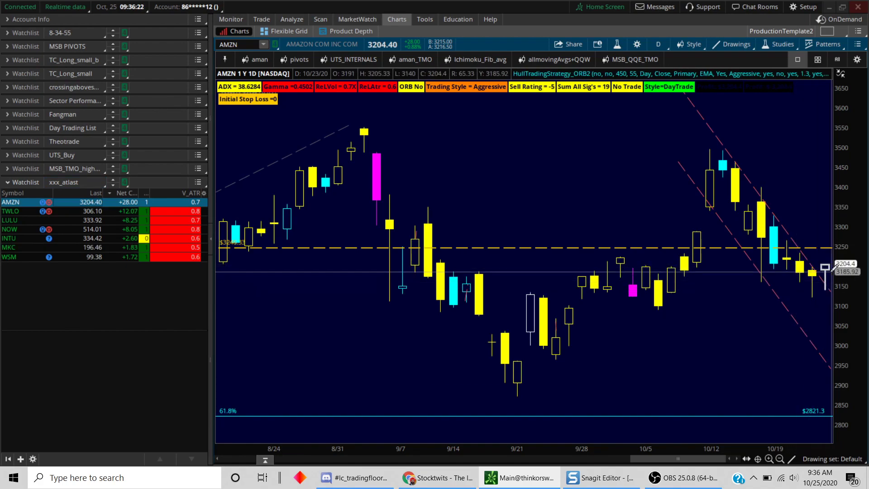
click(107, 215)
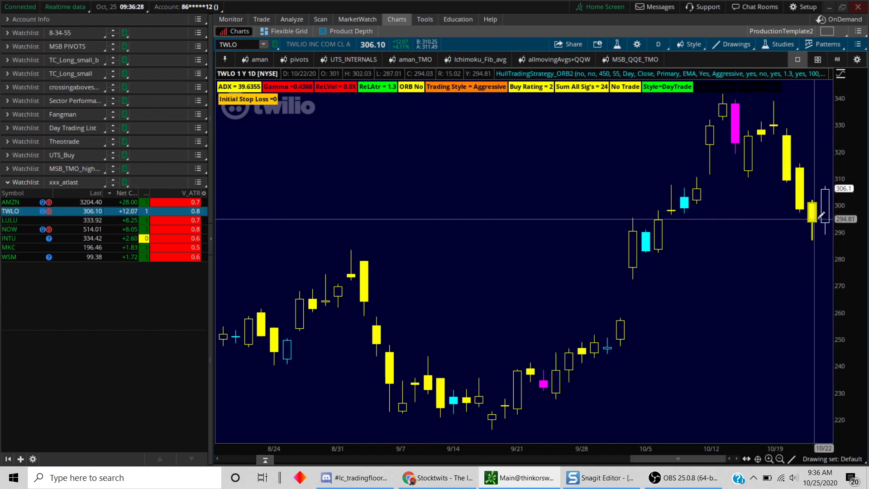
click(96, 222)
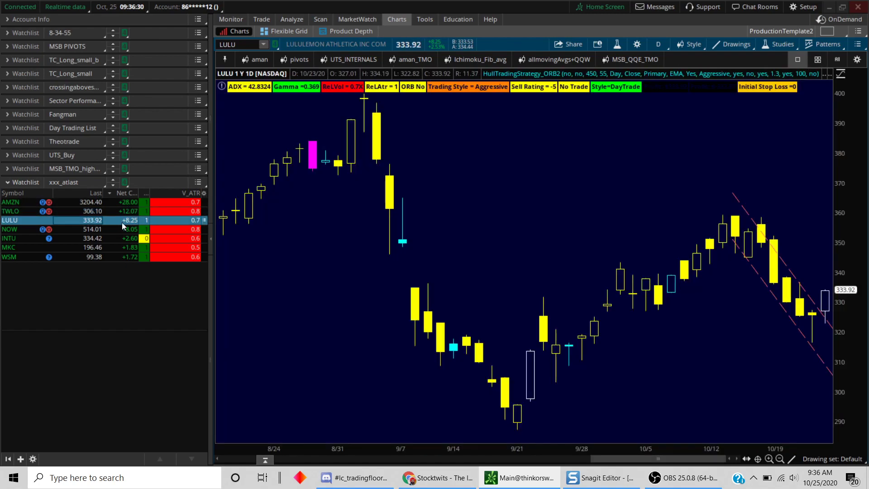